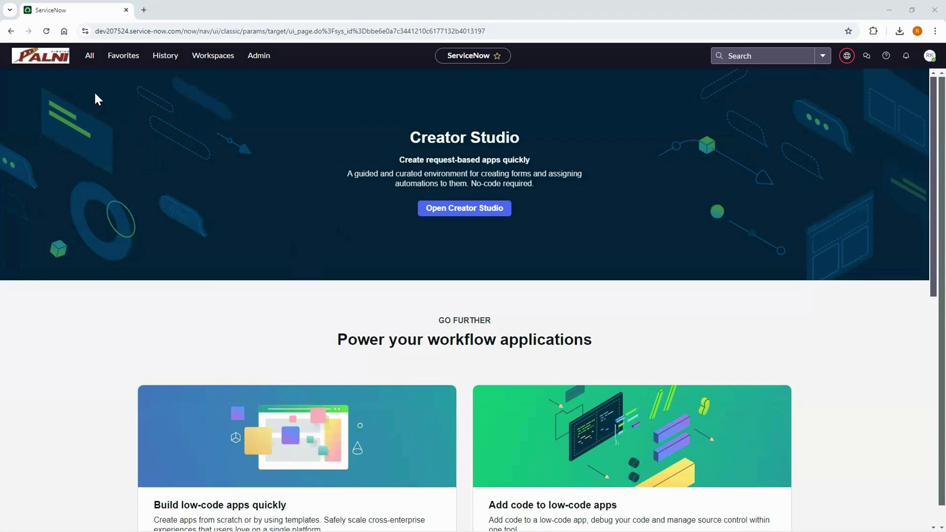
# - Filter the application navigator for 'view rules' to reach System UI > View Rules
pyautogui.click(89, 55)
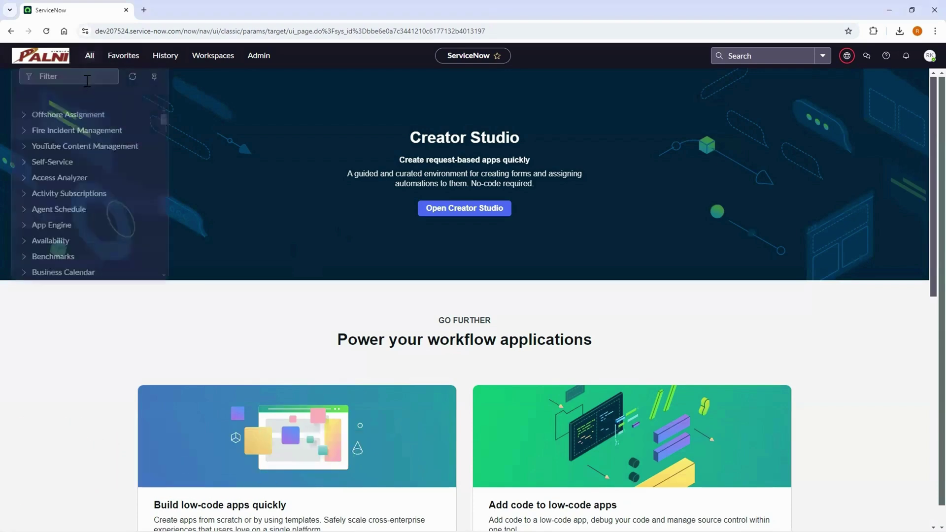
pyautogui.write('view ru')
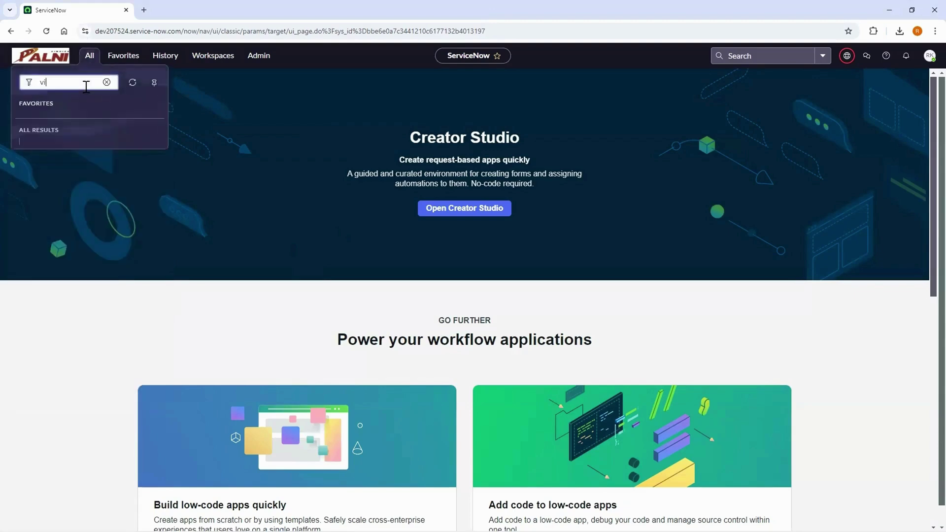
pyautogui.write('les')
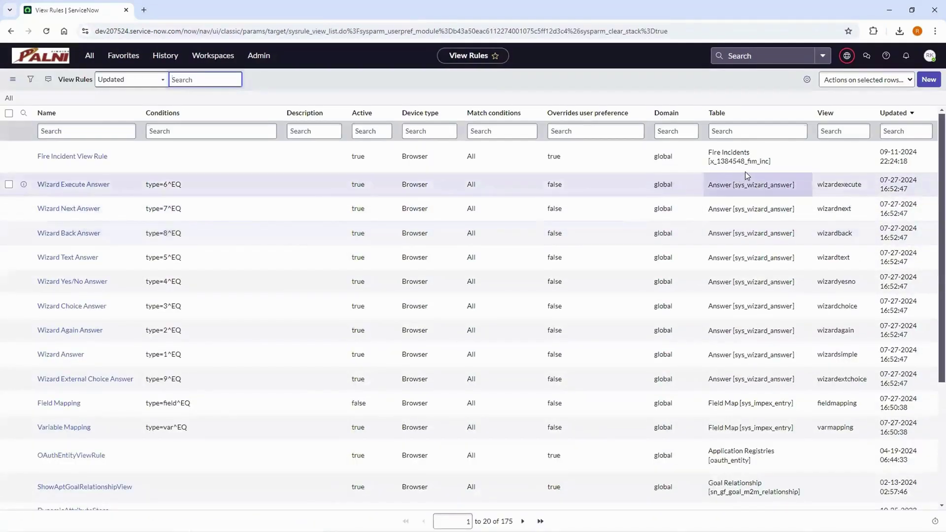
# - Create a new view rule named Demo 1 on the Incident table using the hardware view
pyautogui.click(929, 80)
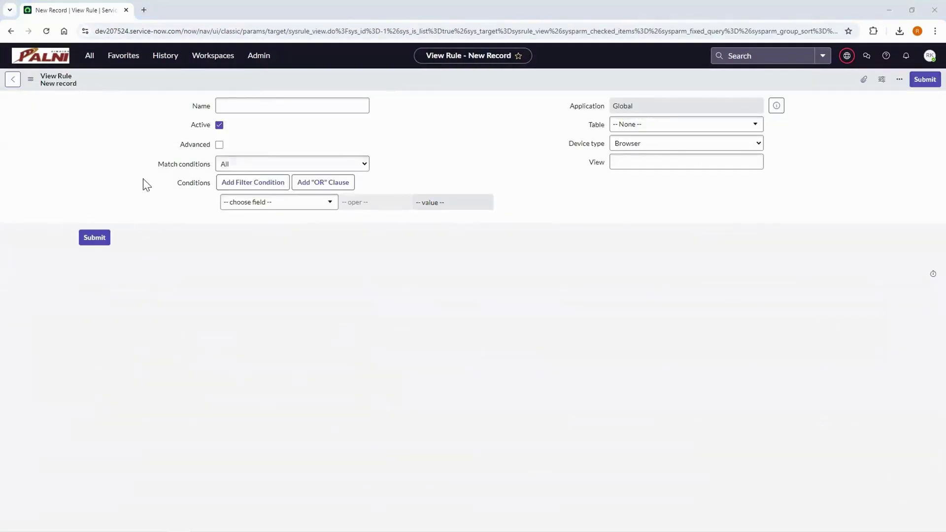
pyautogui.click(266, 105)
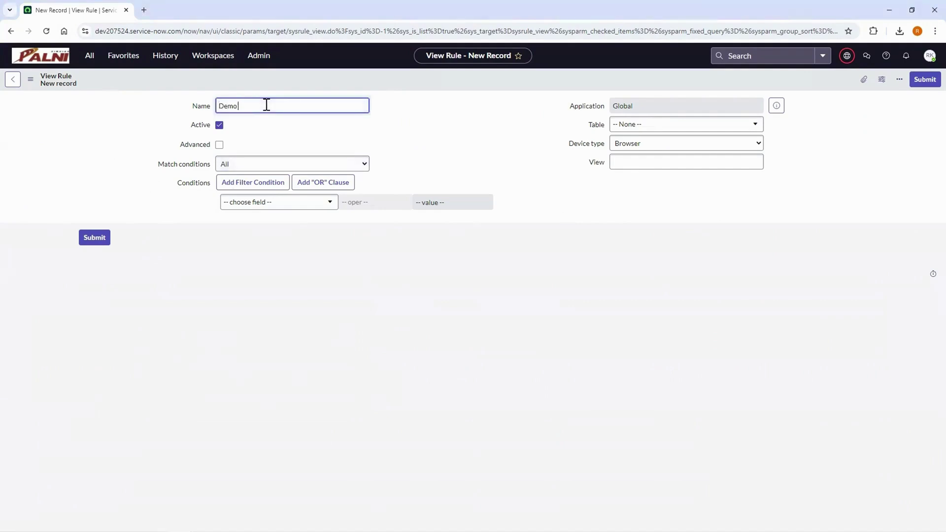
pyautogui.click(676, 124)
pyautogui.write('incident')
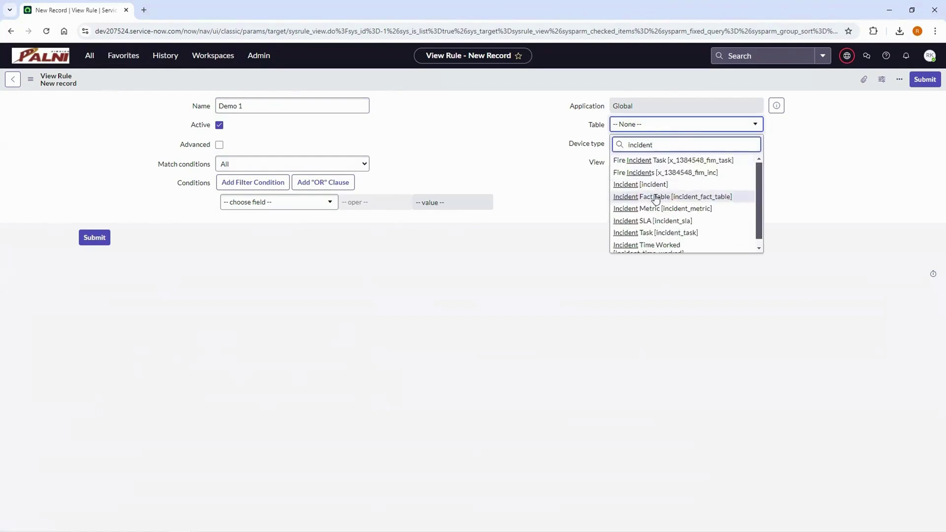
pyautogui.click(642, 192)
pyautogui.click(636, 158)
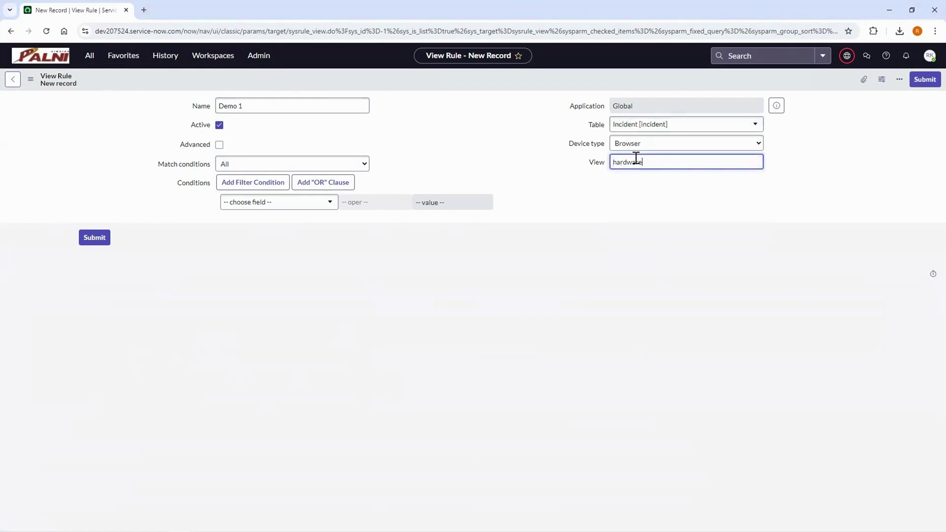
pyautogui.write('hardware')
# - Add conditions Category is Hardware AND Subcategory is Monitor
pyautogui.click(313, 203)
pyautogui.write('cat')
pyautogui.click(237, 238)
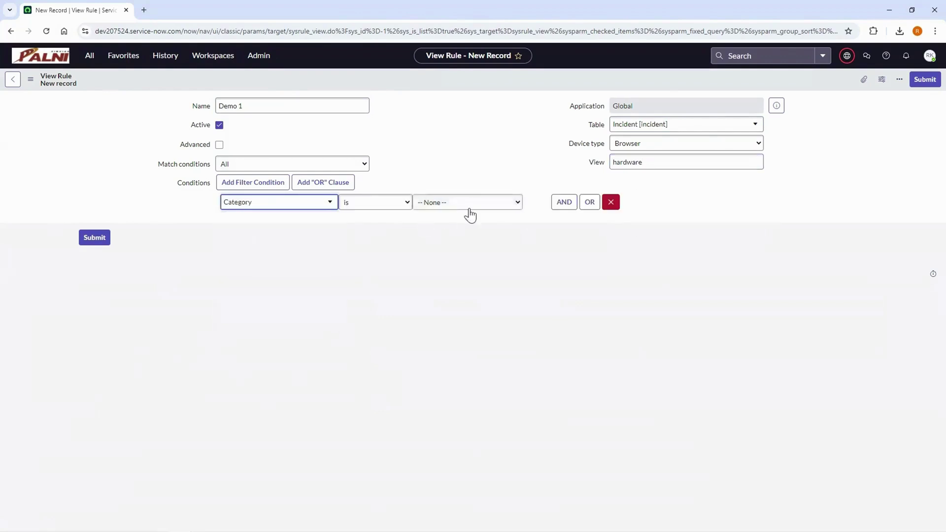
pyautogui.click(466, 205)
pyautogui.click(440, 252)
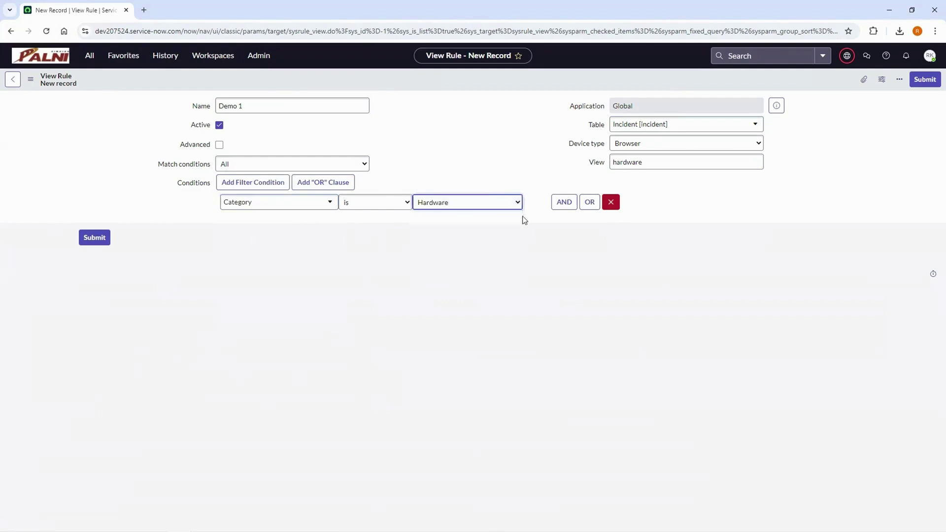
pyautogui.click(564, 202)
pyautogui.click(293, 240)
pyautogui.write('sub')
pyautogui.click(270, 273)
pyautogui.click(467, 239)
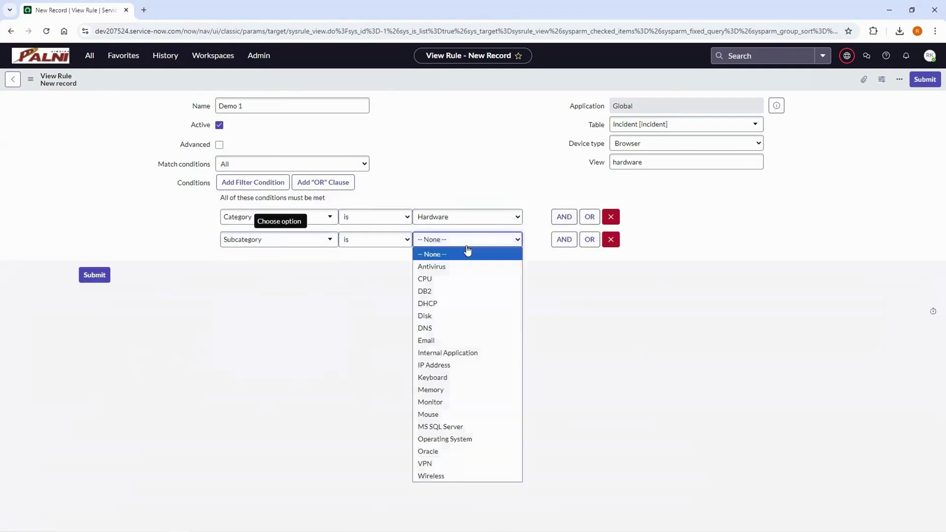
pyautogui.click(450, 401)
# - Add a third condition: Assignment group is Hardware
pyautogui.click(564, 241)
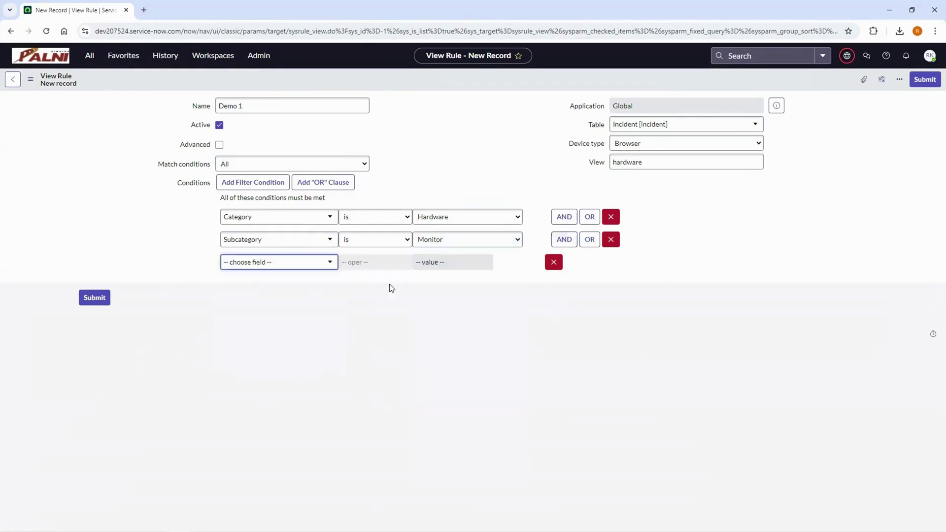
pyautogui.click(329, 262)
pyautogui.write('ass')
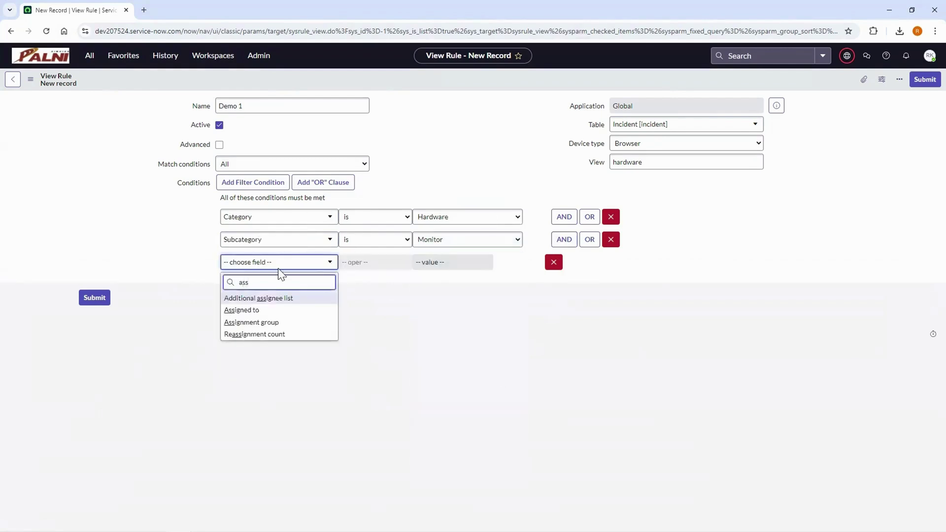
pyautogui.click(252, 322)
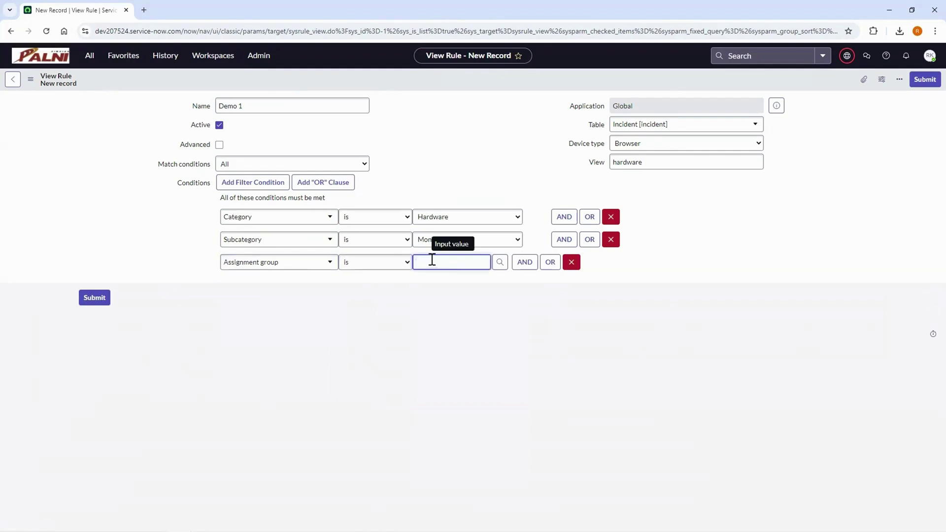
pyautogui.write('har')
pyautogui.click(433, 287)
# - Save Demo 1, then go to the list of open incidents via the 'incident' filter
pyautogui.press('Return')
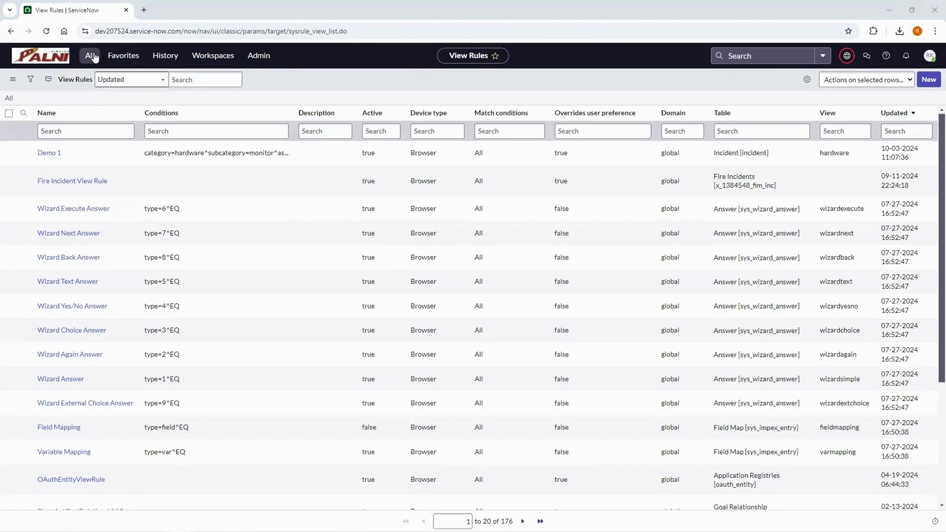
pyautogui.click(95, 58)
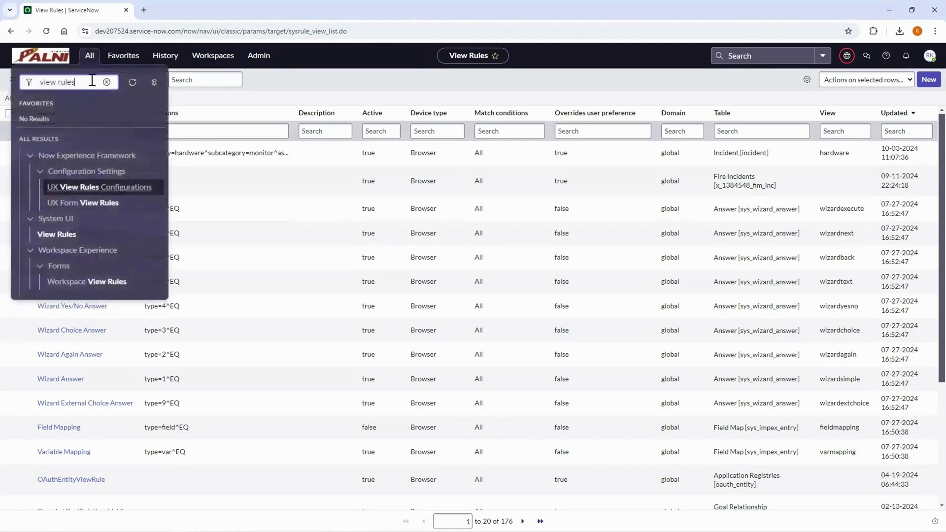
pyautogui.click(25, 80)
pyautogui.write('incident')
pyautogui.scroll(-3, 50, 296)
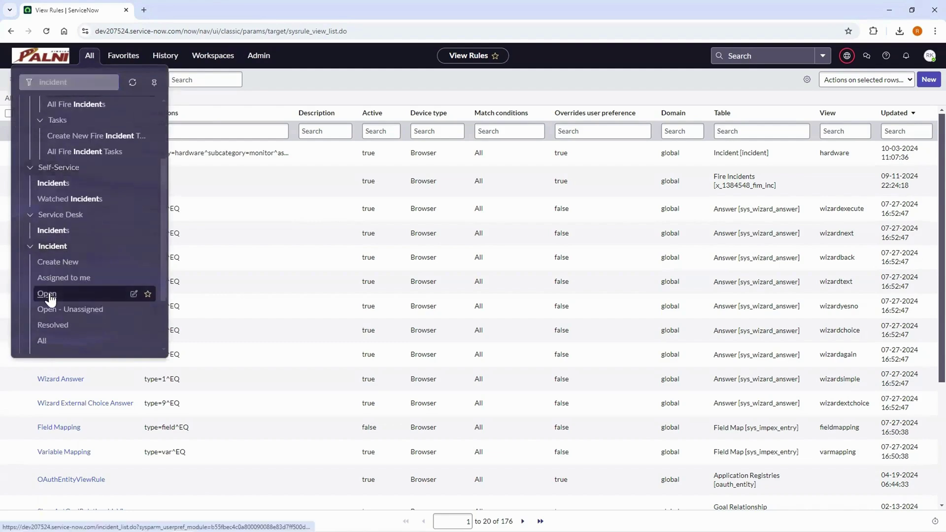
pyautogui.click(47, 294)
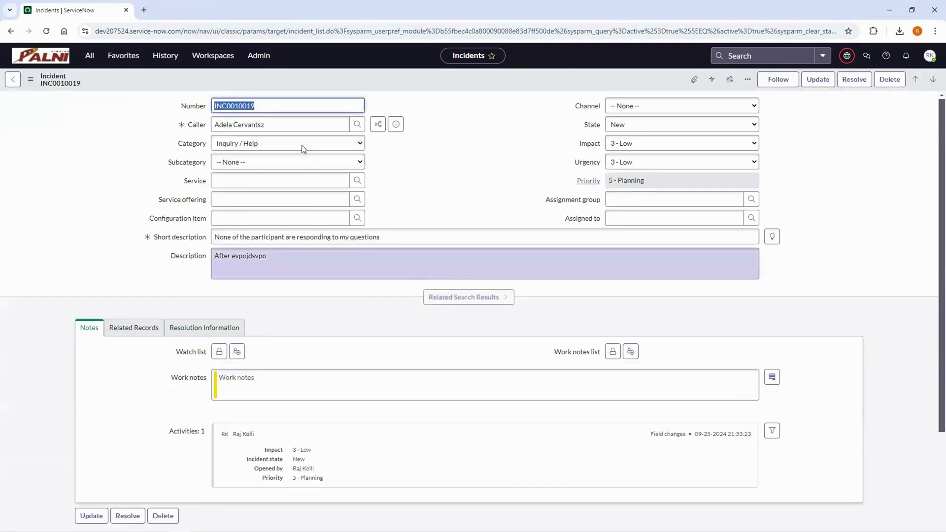
# - Set INC0010019 to category Hardware, subcategory Monitor, assignment group Hardware, and save it
pyautogui.click(296, 143)
pyautogui.click(232, 195)
pyautogui.click(288, 163)
pyautogui.click(232, 238)
pyautogui.click(649, 203)
pyautogui.click(624, 223)
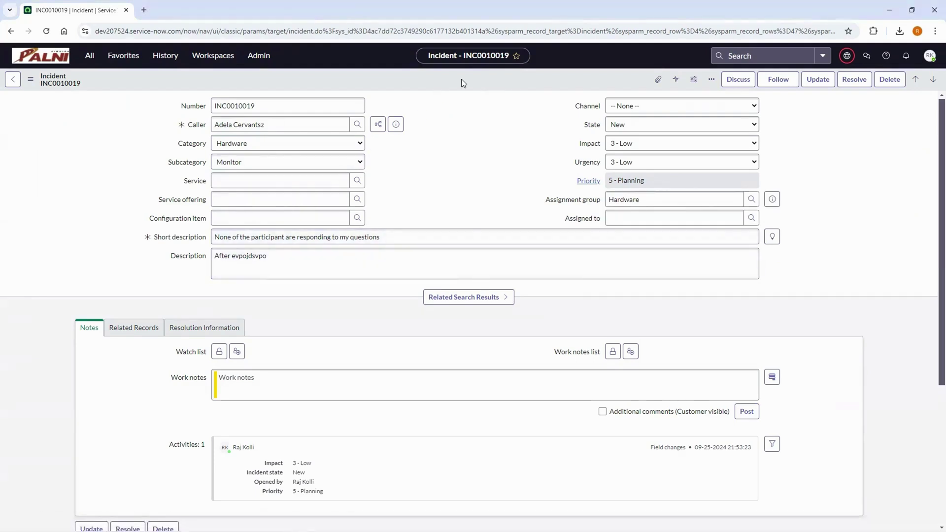
pyautogui.rightClick(462, 79)
pyautogui.click(479, 87)
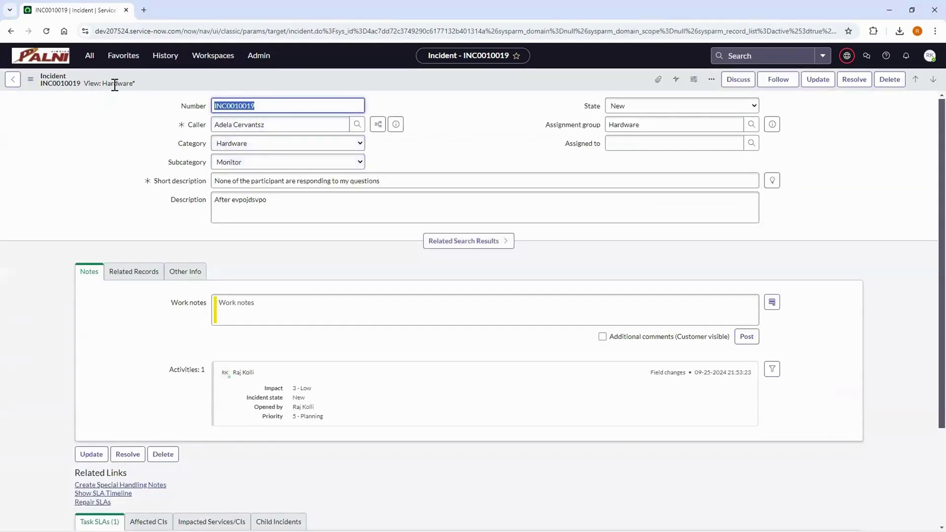
# - Return to the View Rules list by filtering the navigator for 'view ru'
pyautogui.click(80, 338)
pyautogui.click(92, 56)
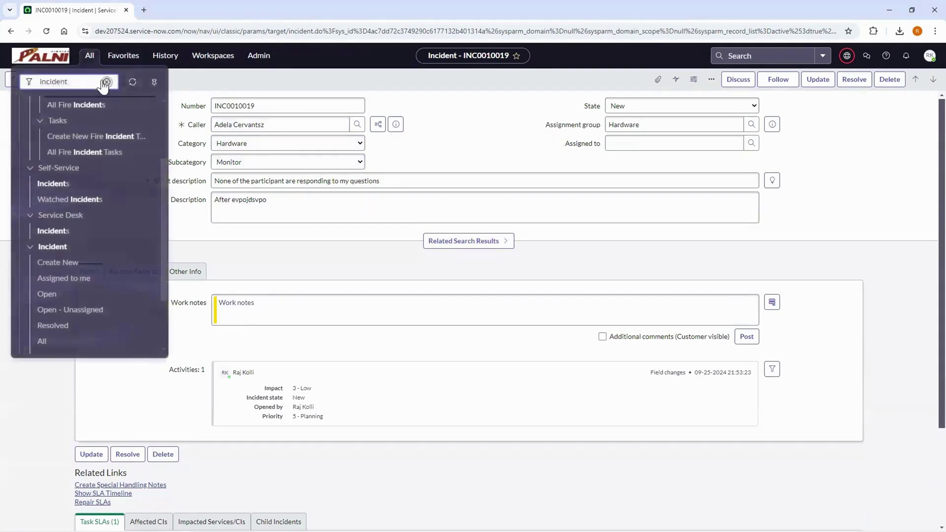
pyautogui.write('view ru')
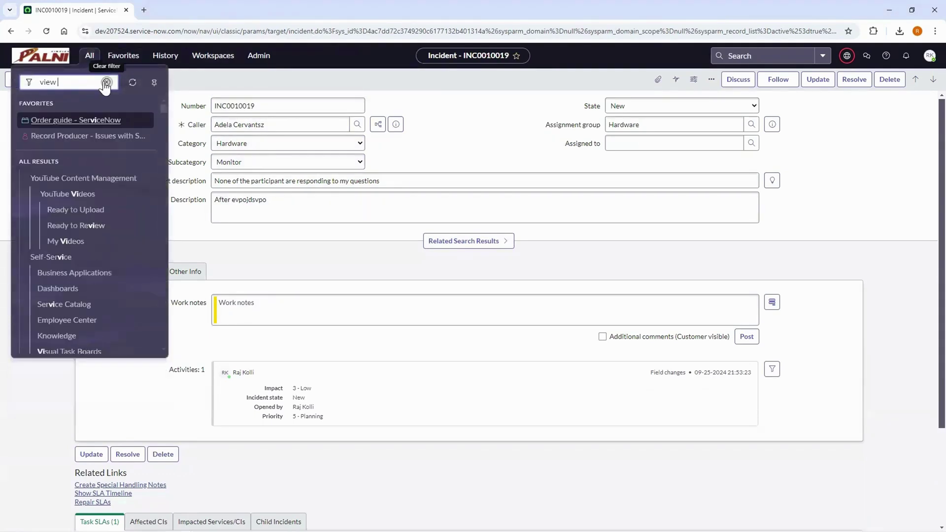
pyautogui.click(53, 234)
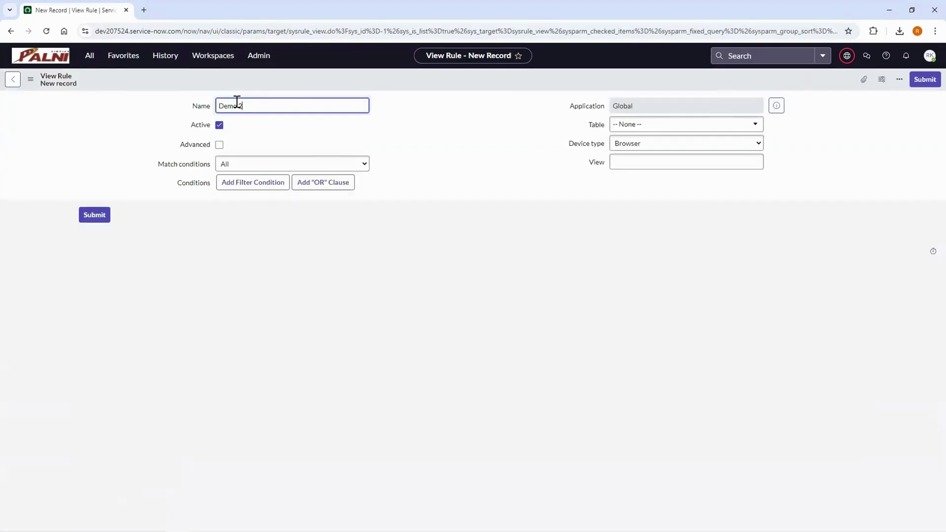
# - Name the new rule Demo 2 and set its table to Incident [incident]
pyautogui.click(439, 225)
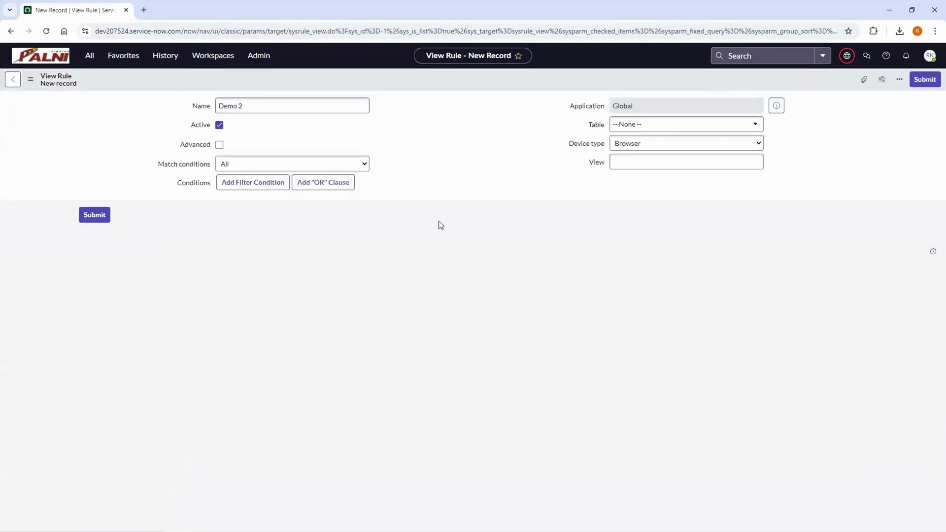
pyautogui.click(642, 127)
pyautogui.write('incide')
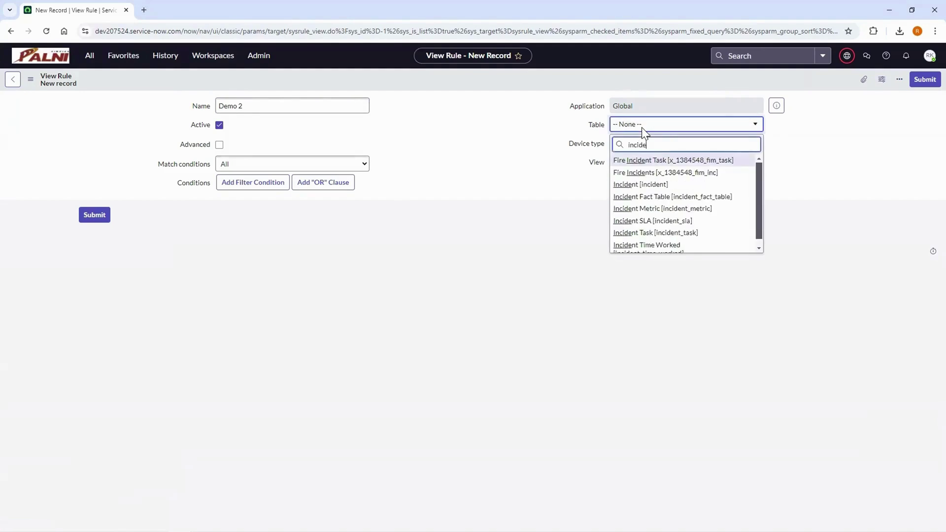
pyautogui.click(654, 184)
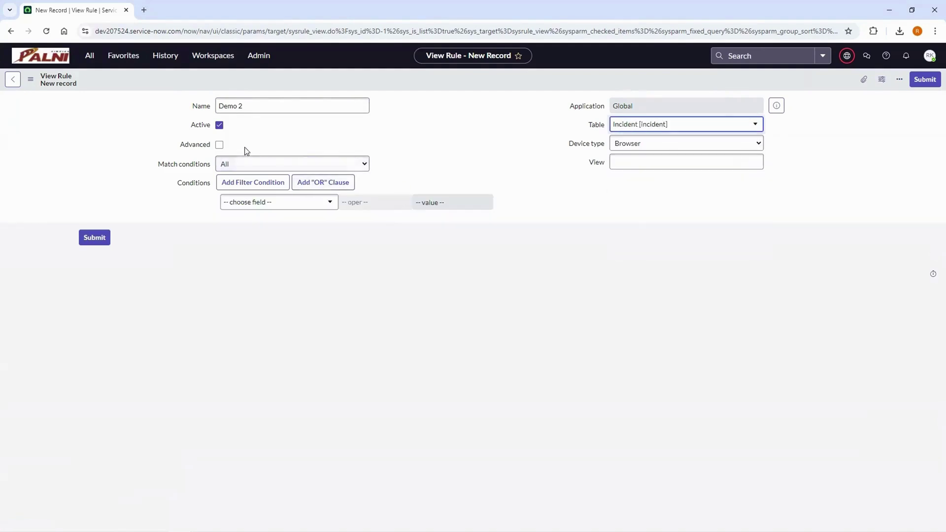
# - Mark Demo 2 Advanced, paste the gs.hasRole script returning itil, enduser or null, and submit
pyautogui.click(219, 145)
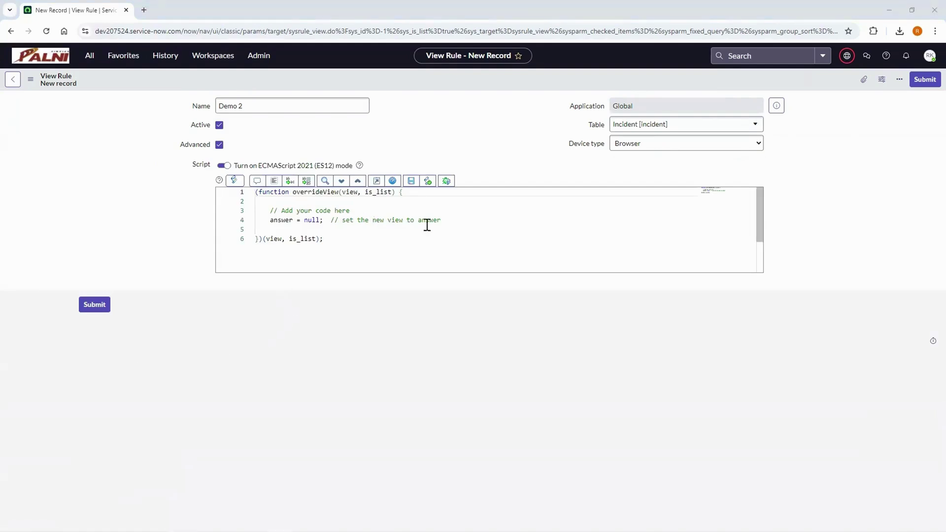
pyautogui.moveTo(451, 221); pyautogui.dragTo(264, 213)
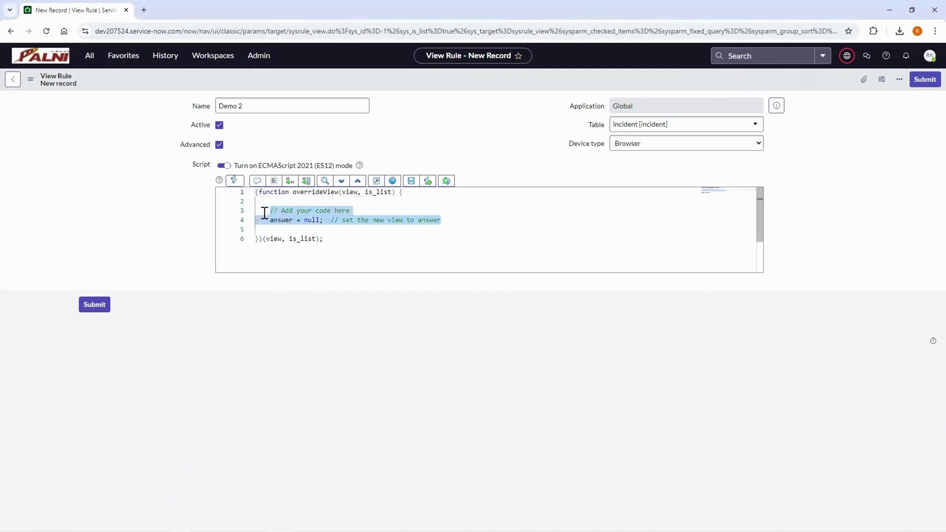
pyautogui.write("if(gs.hasRole('admin')) {         answer = null;     } else if (gs.hasRole('itil')) {         answer = 'itil';     } else {         answer = 'enduser';     }")
pyautogui.doubleClick(294, 212)
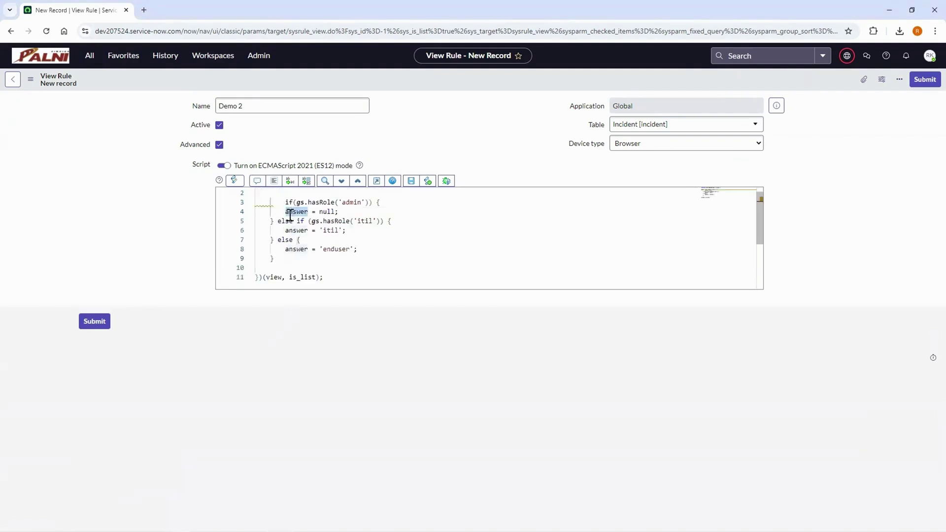
pyautogui.scroll(1, 274, 219)
pyautogui.doubleClick(327, 219)
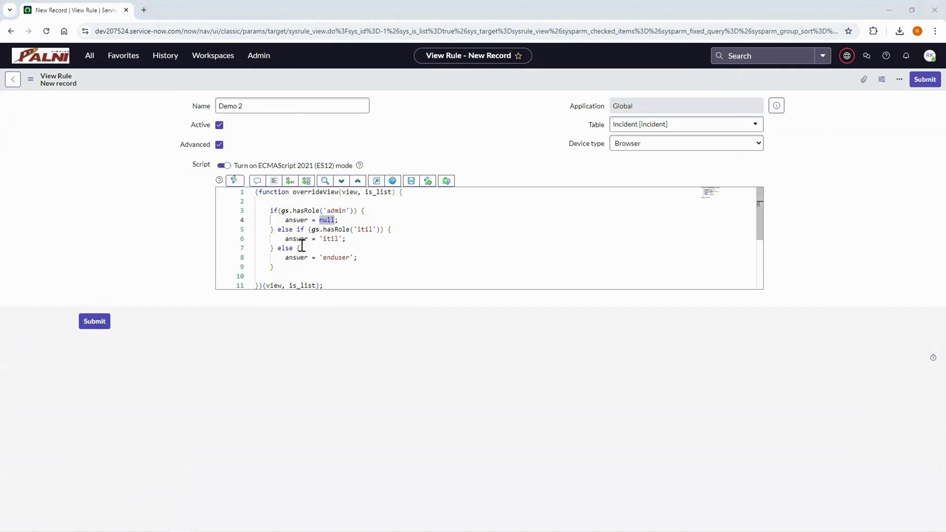
pyautogui.click(94, 321)
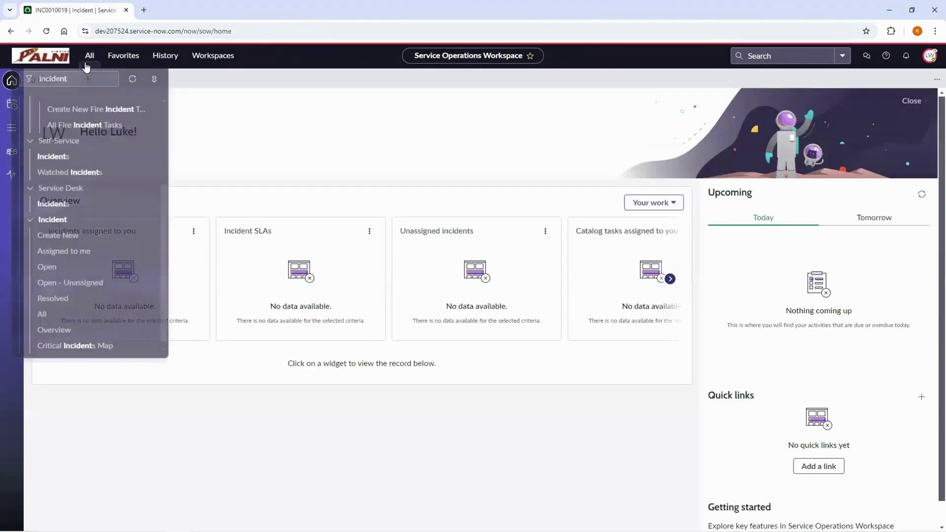
# - Open INC0010019 from Incident > Open to confirm it shows the agent view
pyautogui.click(47, 261)
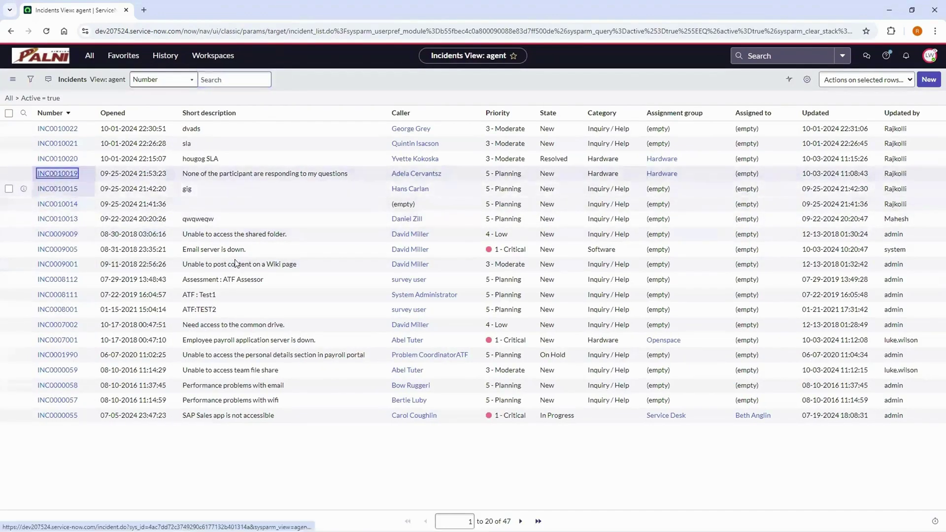
pyautogui.click(60, 103)
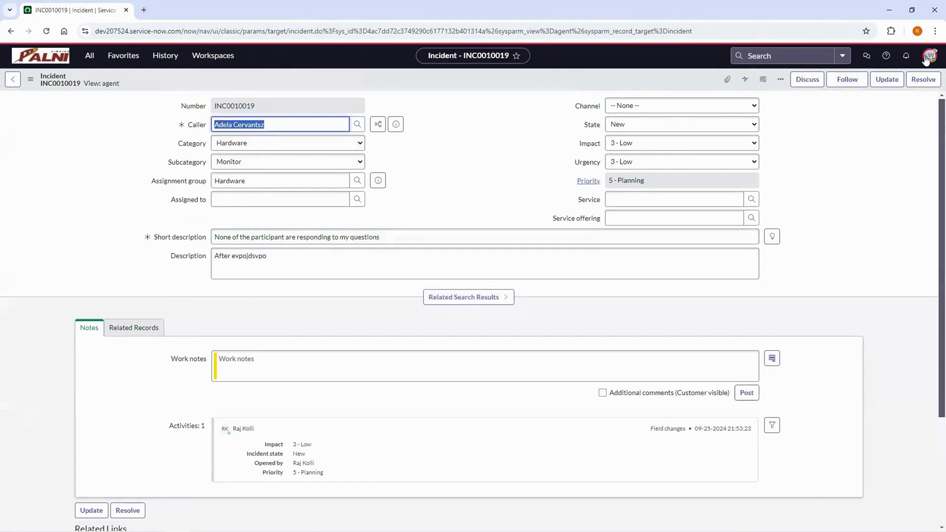
# - Impersonate the chosen end user from the account menu
pyautogui.click(875, 171)
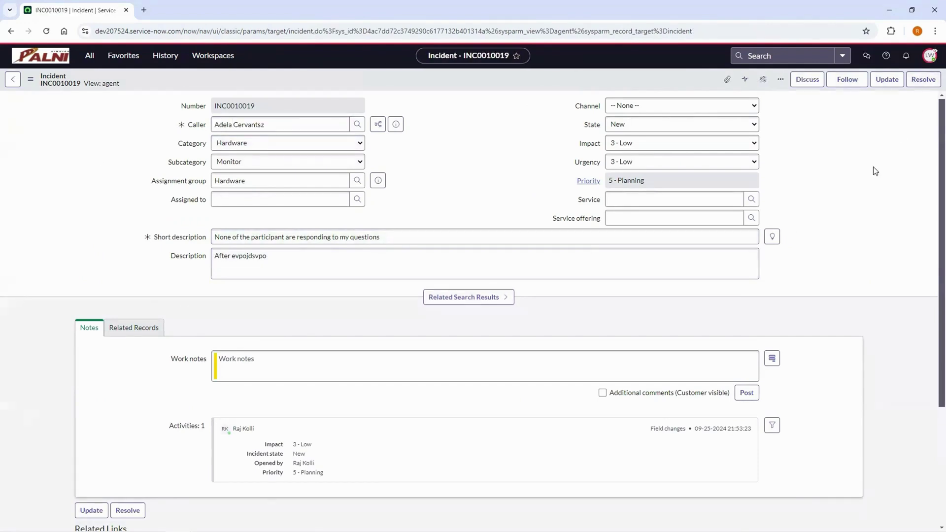
pyautogui.click(929, 56)
pyautogui.click(872, 201)
pyautogui.click(493, 276)
pyautogui.click(570, 389)
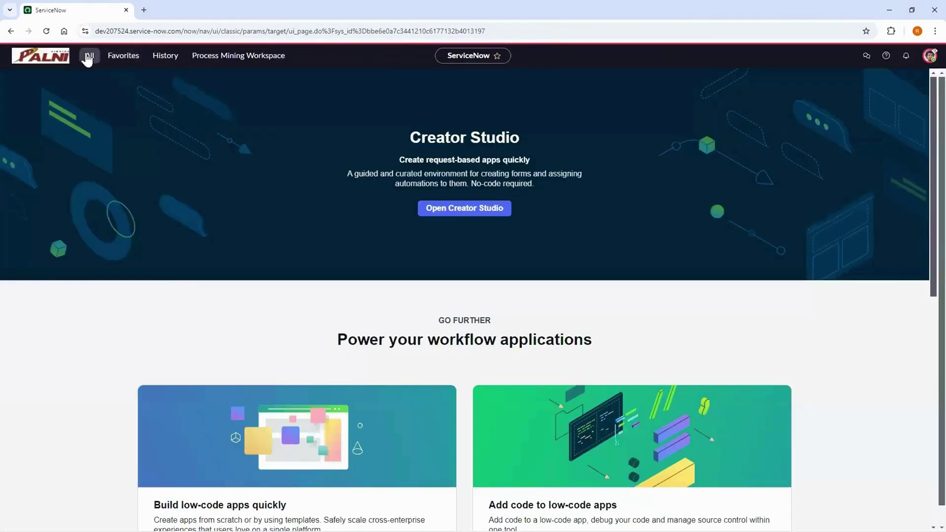
# - Open INC0000059 from Self-Service > Incidents to check the enduser view
pyautogui.click(89, 55)
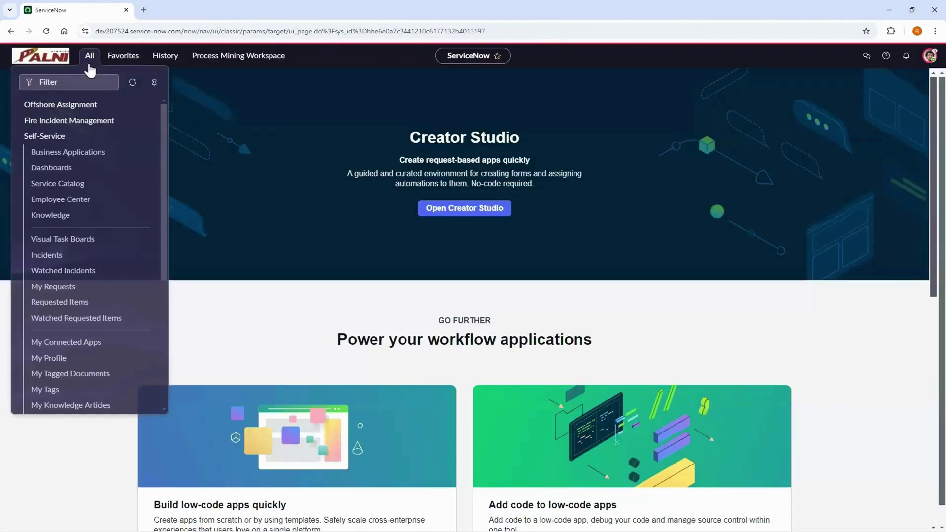
pyautogui.click(87, 80)
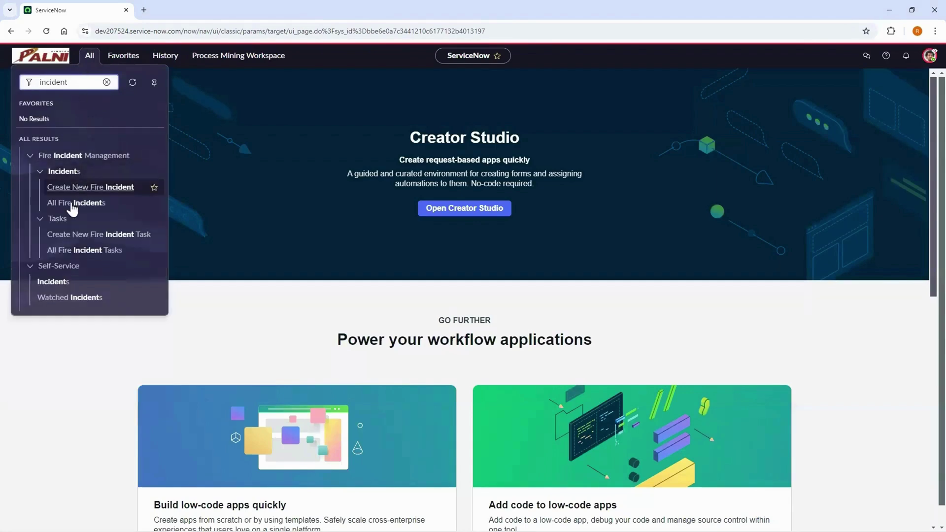
pyautogui.click(61, 283)
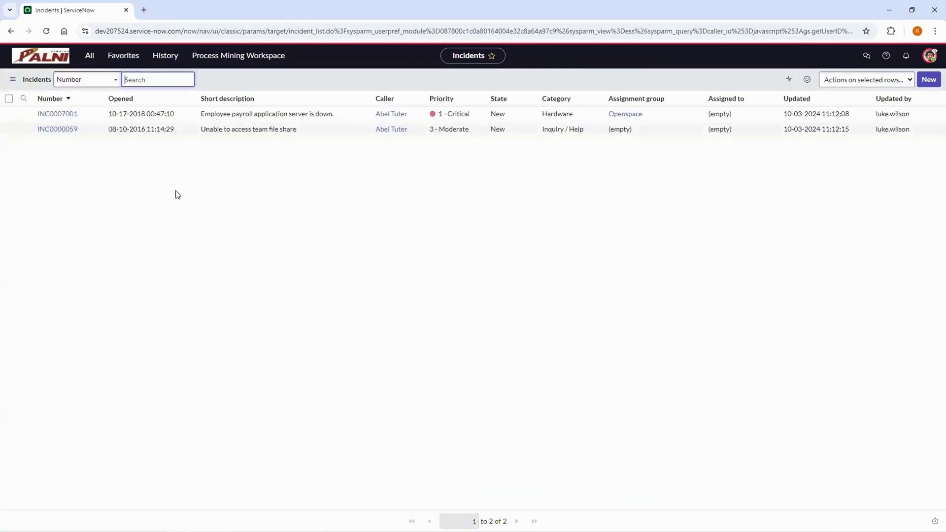
pyautogui.click(62, 130)
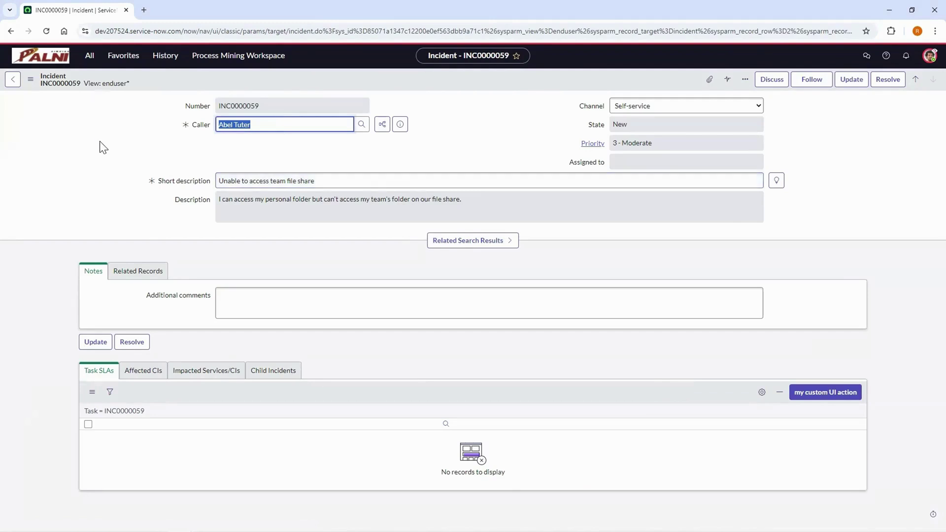
pyautogui.click(103, 148)
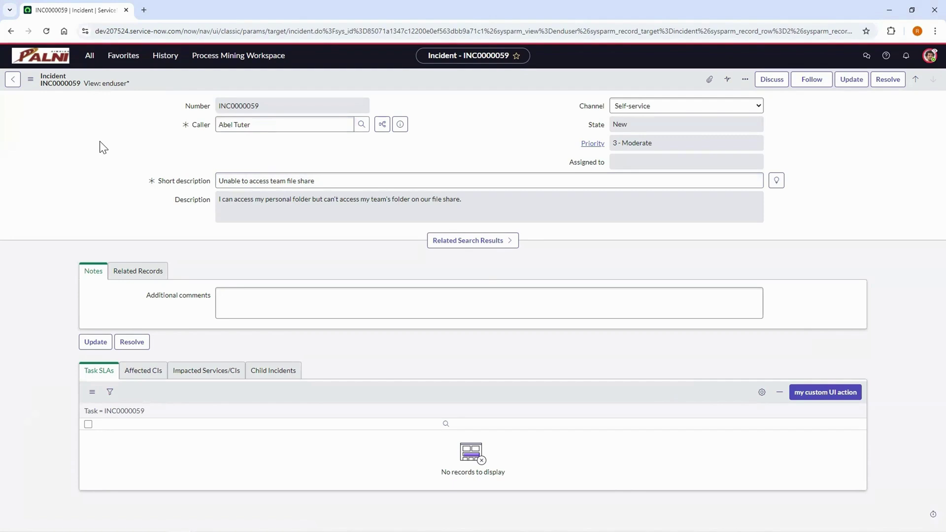
# - End impersonation and open INC0009005 from Incident > Open to check the default view
pyautogui.click(930, 56)
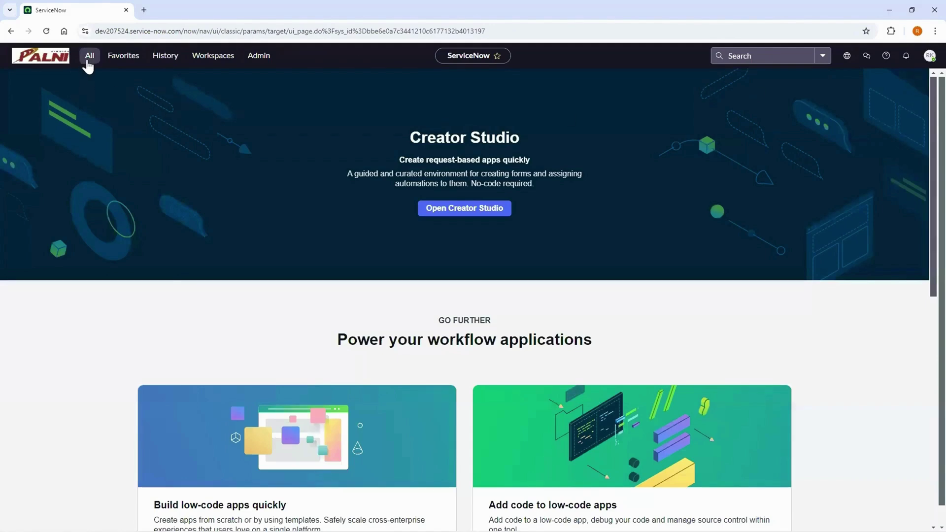
pyautogui.click(87, 64)
pyautogui.write('incident')
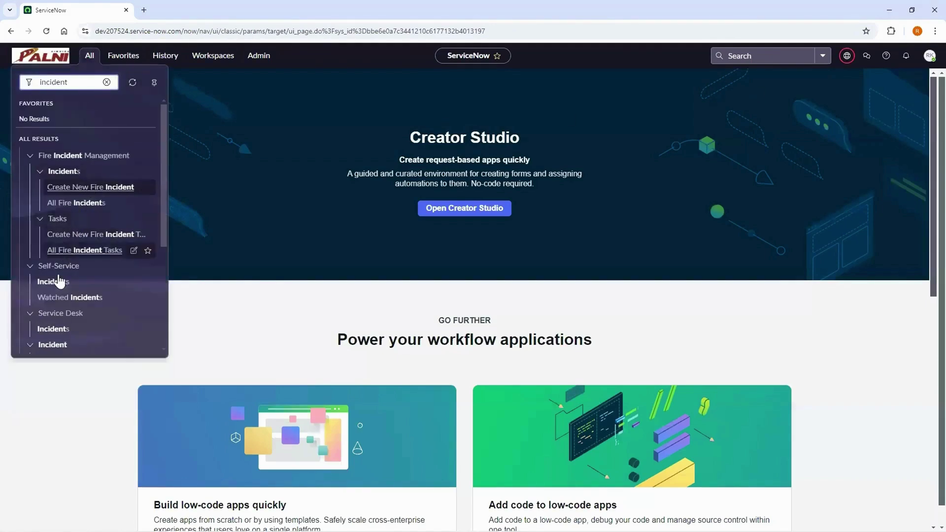
pyautogui.scroll(-4, 47, 325)
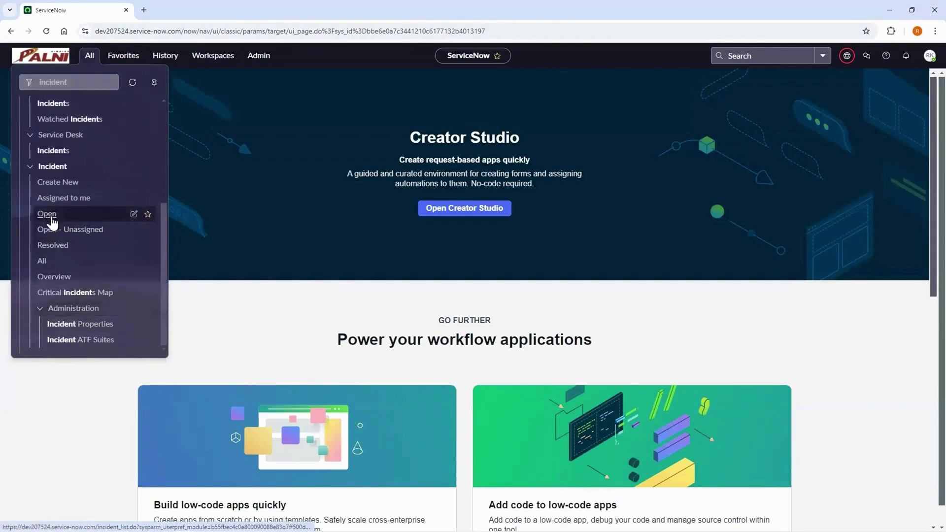
pyautogui.click(74, 218)
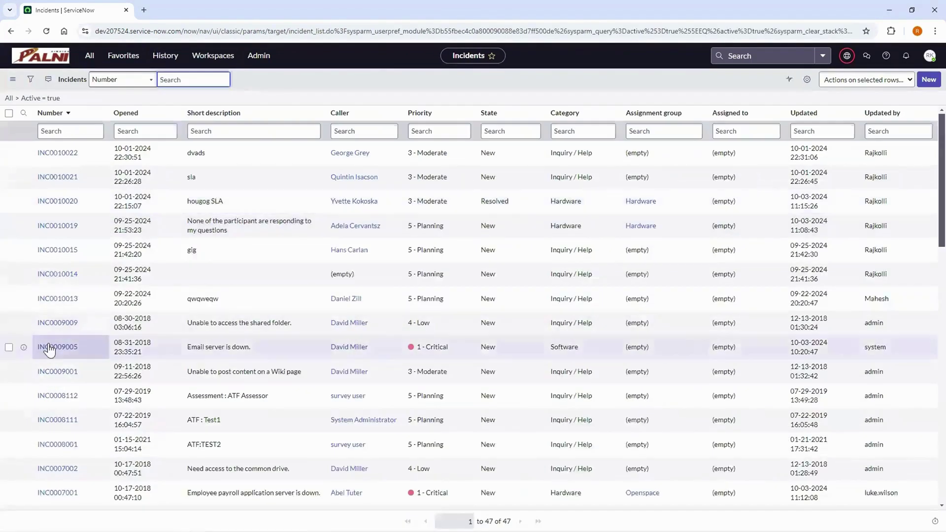
pyautogui.click(49, 348)
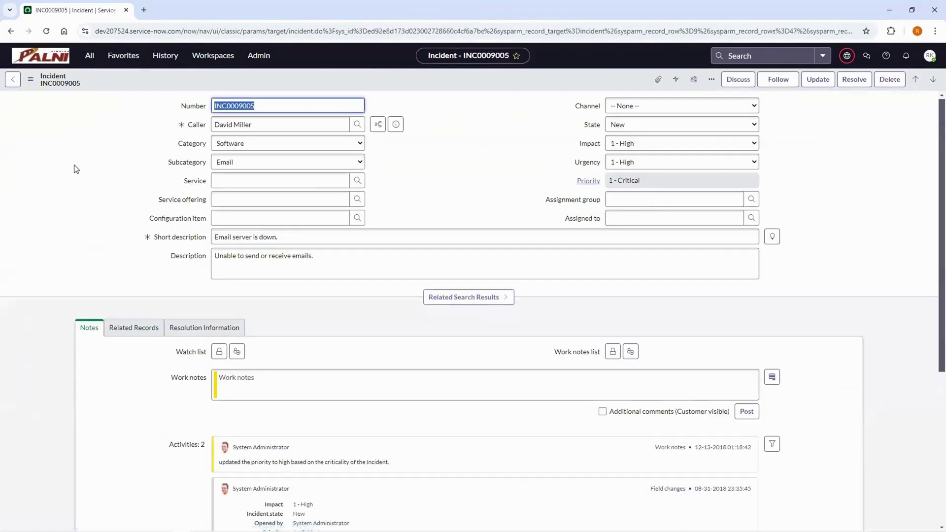